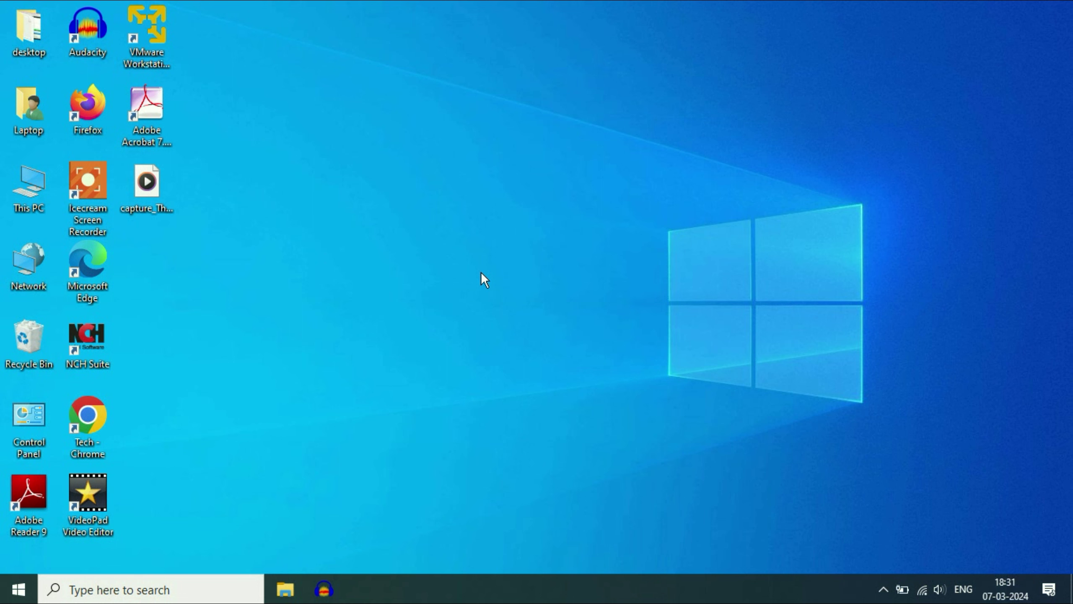
- Search for antivirus settings from the desktop and open the Virus & threat protection page of Windows Security
{"action": "left_click", "coordinate": [17, 593]}
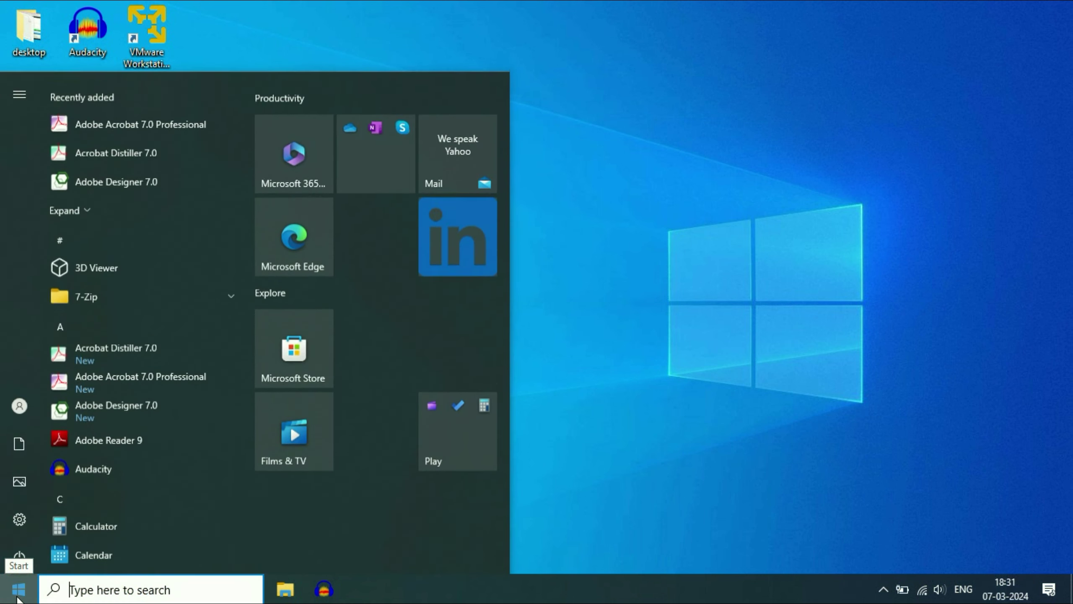
{"action": "type", "text": "antiv"}
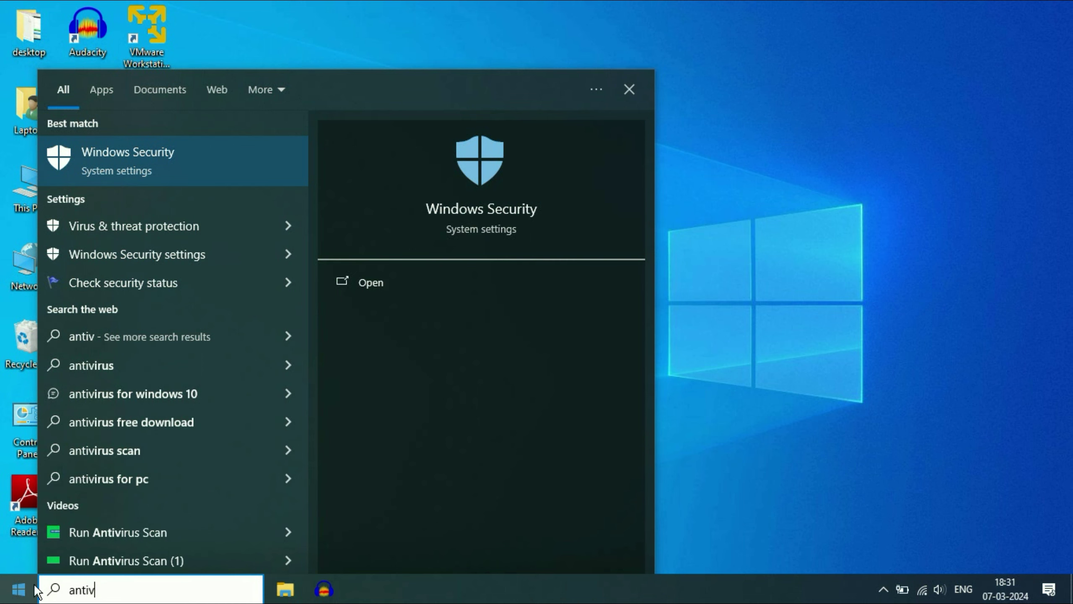
{"action": "left_click", "coordinate": [126, 166]}
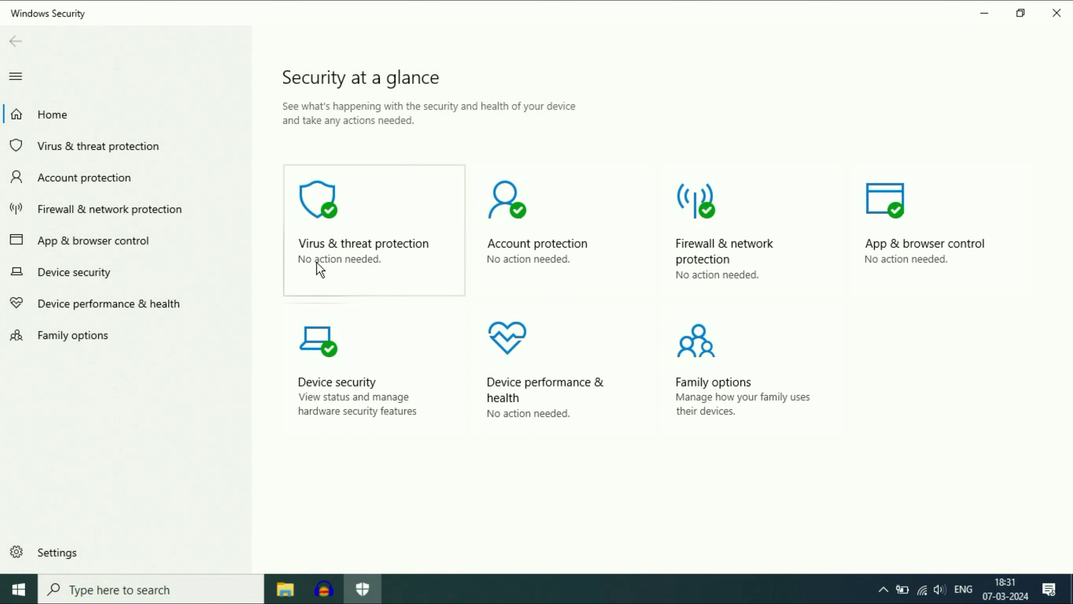
{"action": "left_click", "coordinate": [337, 229]}
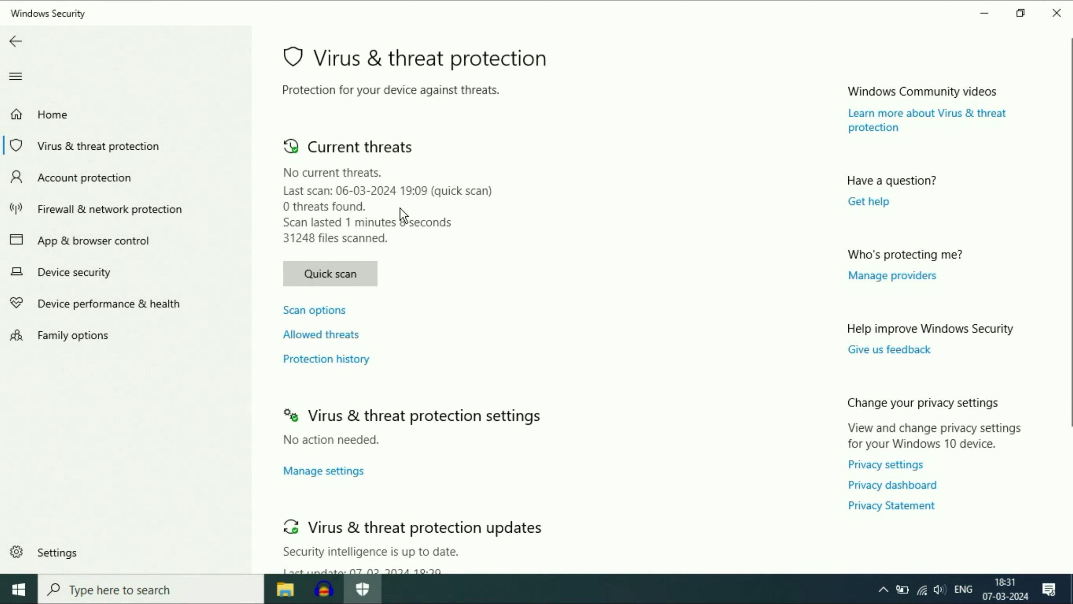
- Review the scan options, selecting Full scan and Microsoft Defender Offline scan in turn, and close Windows Security
{"action": "scroll", "coordinate": [427, 213], "scroll_direction": "down", "scroll_amount": 2}
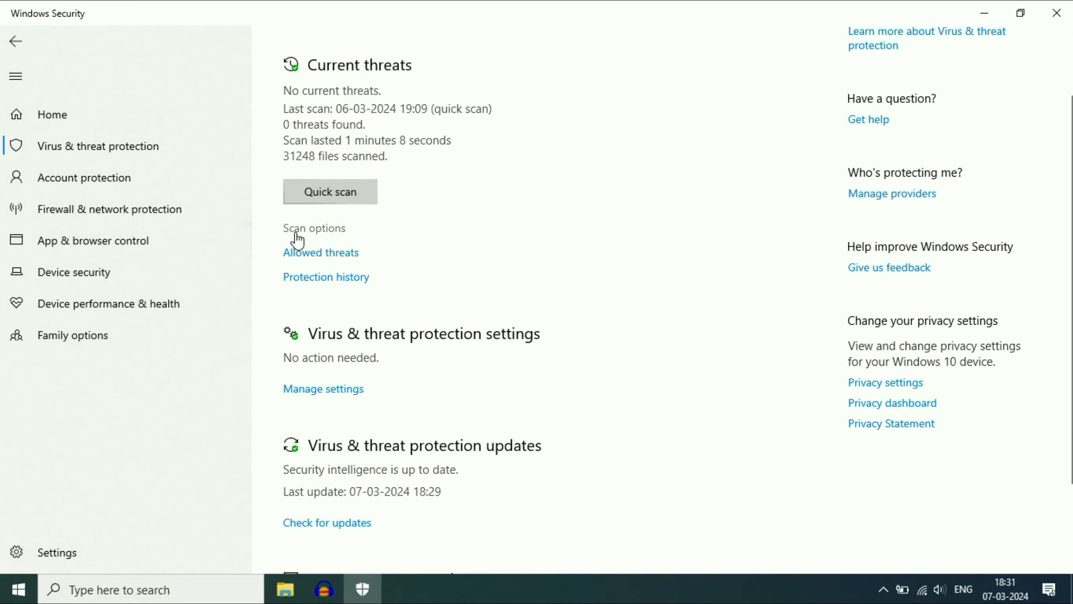
{"action": "left_click", "coordinate": [328, 228]}
{"action": "scroll", "coordinate": [436, 220], "scroll_direction": "down", "scroll_amount": 2}
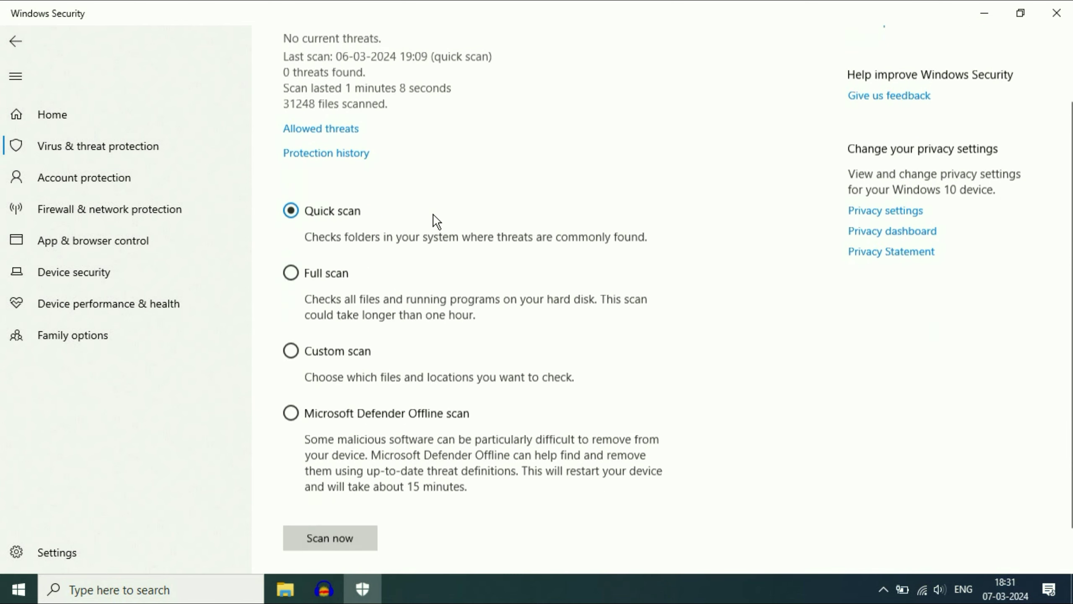
{"action": "scroll", "coordinate": [436, 221], "scroll_direction": "down", "scroll_amount": 1}
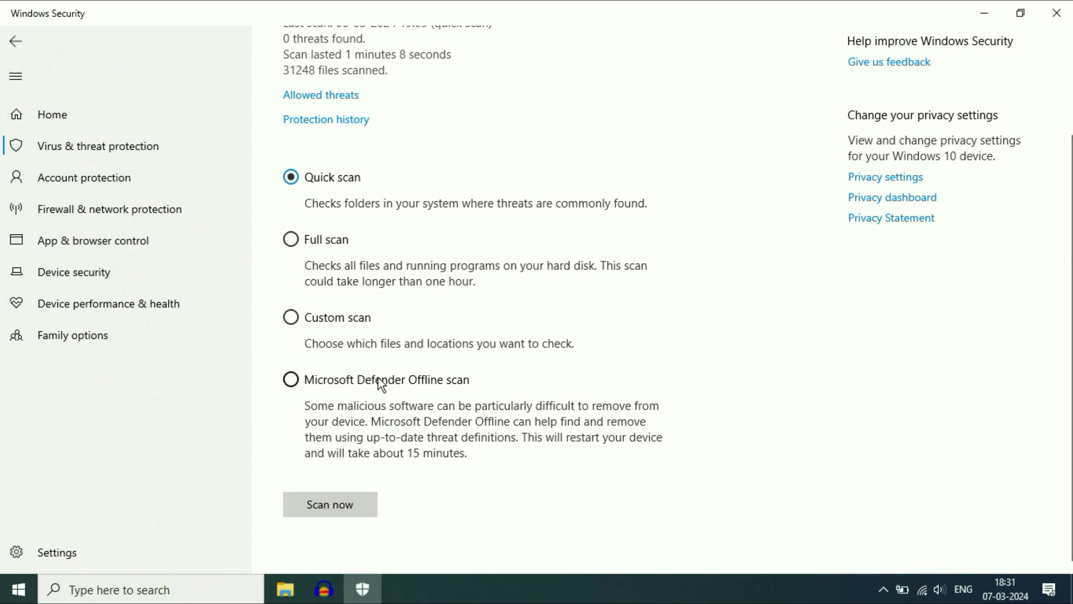
{"action": "left_click", "coordinate": [291, 242]}
{"action": "left_click", "coordinate": [291, 380]}
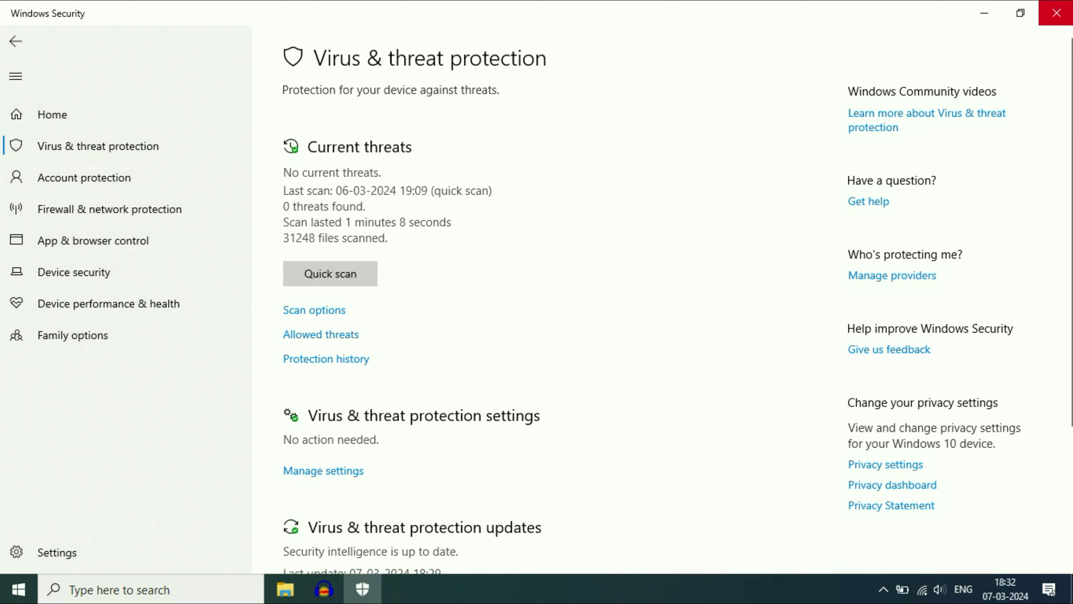
{"action": "left_click", "coordinate": [1048, 14]}
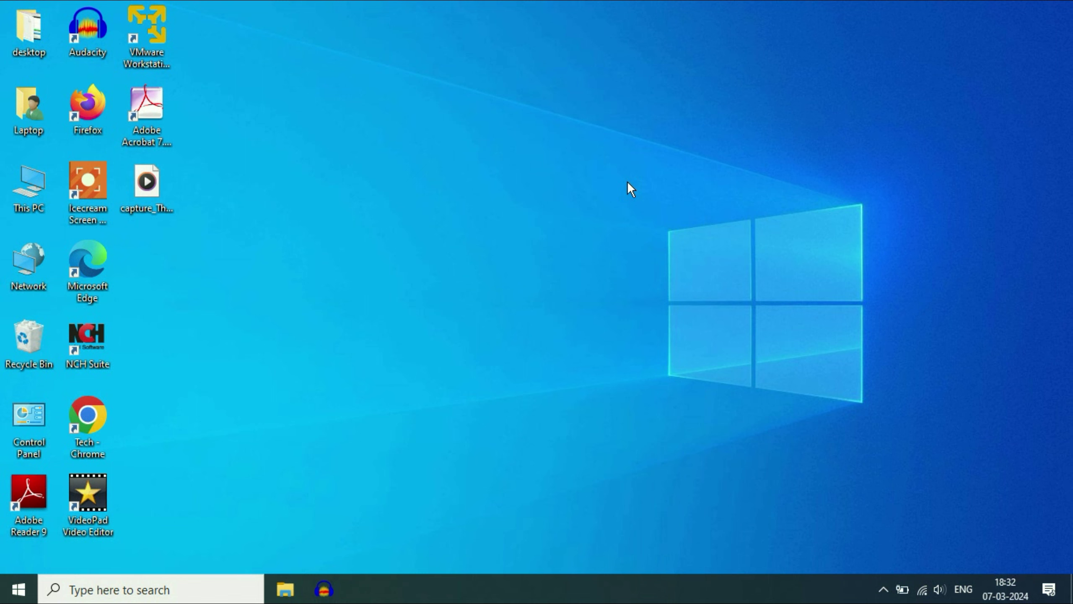
- Open This PC and look up the Microsoft Defender scan command for the New Volume (D:) drive without running it
{"action": "double_click", "coordinate": [37, 185]}
{"action": "double_click", "coordinate": [476, 115]}
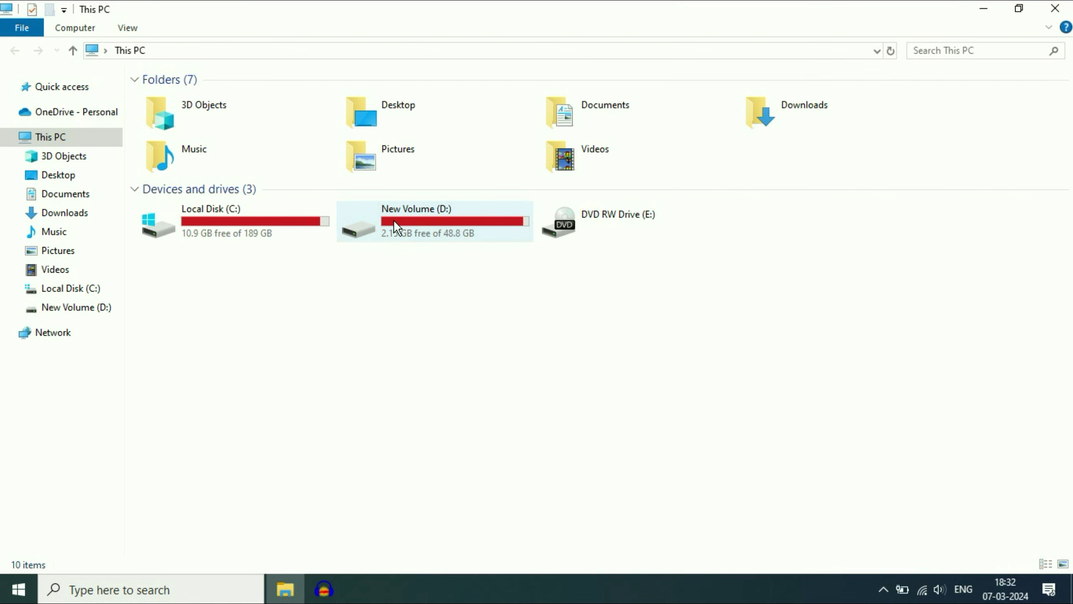
{"action": "right_click", "coordinate": [417, 224]}
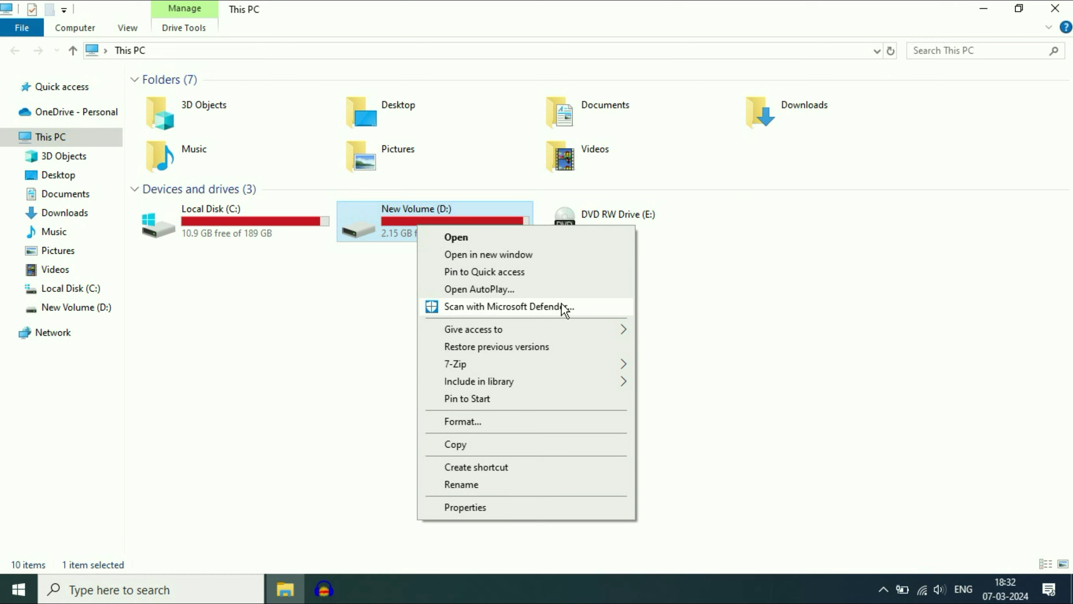
{"action": "left_click", "coordinate": [690, 307]}
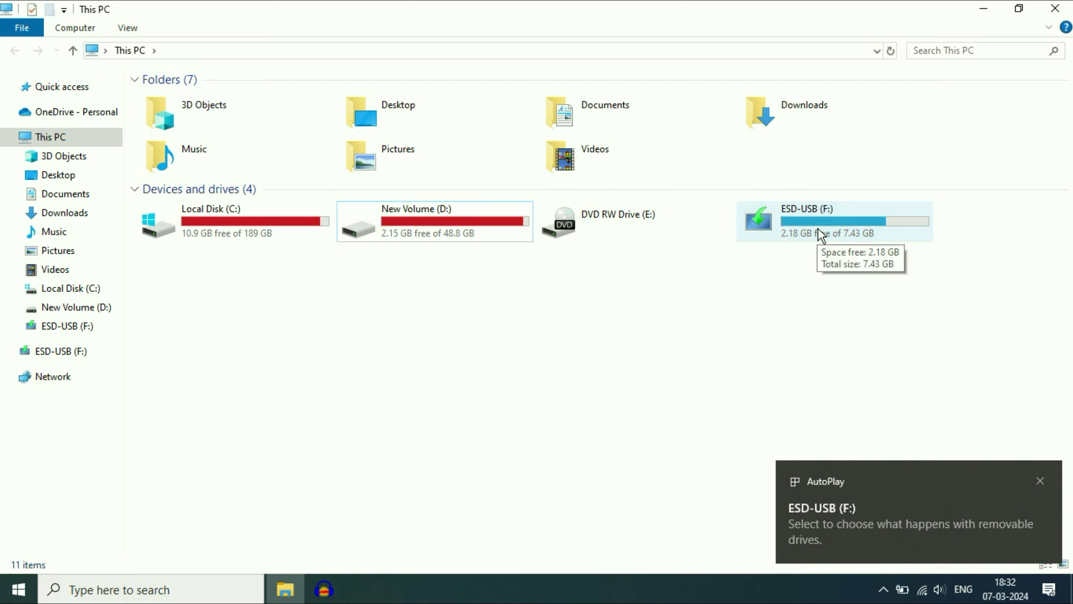
- Scan the ESD-USB (F:) drive with Microsoft Defender, and close the scan window and This PC
{"action": "right_click", "coordinate": [812, 240]}
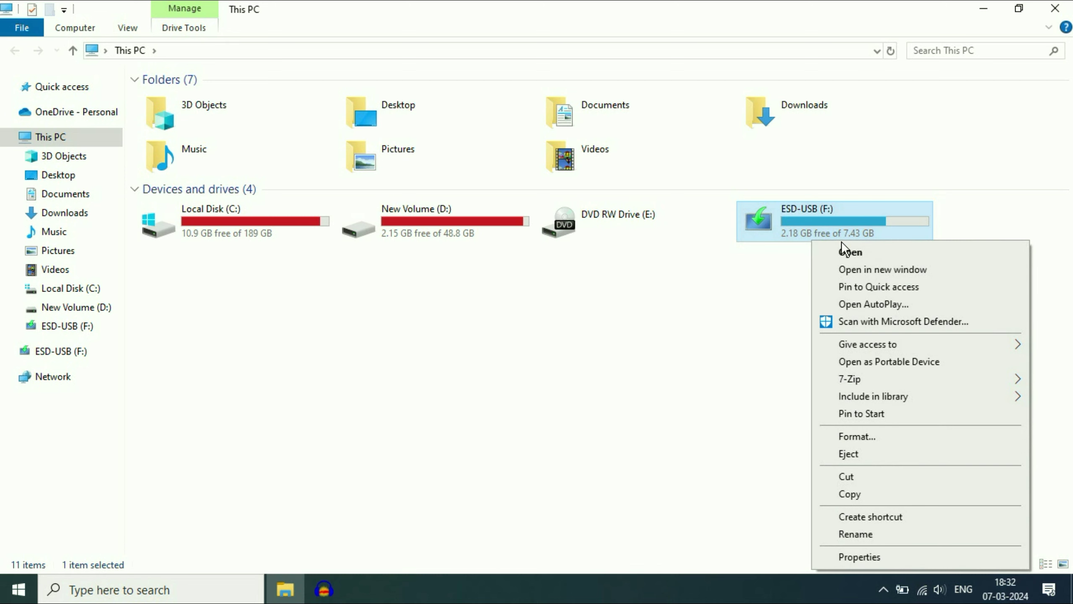
{"action": "left_click", "coordinate": [852, 323]}
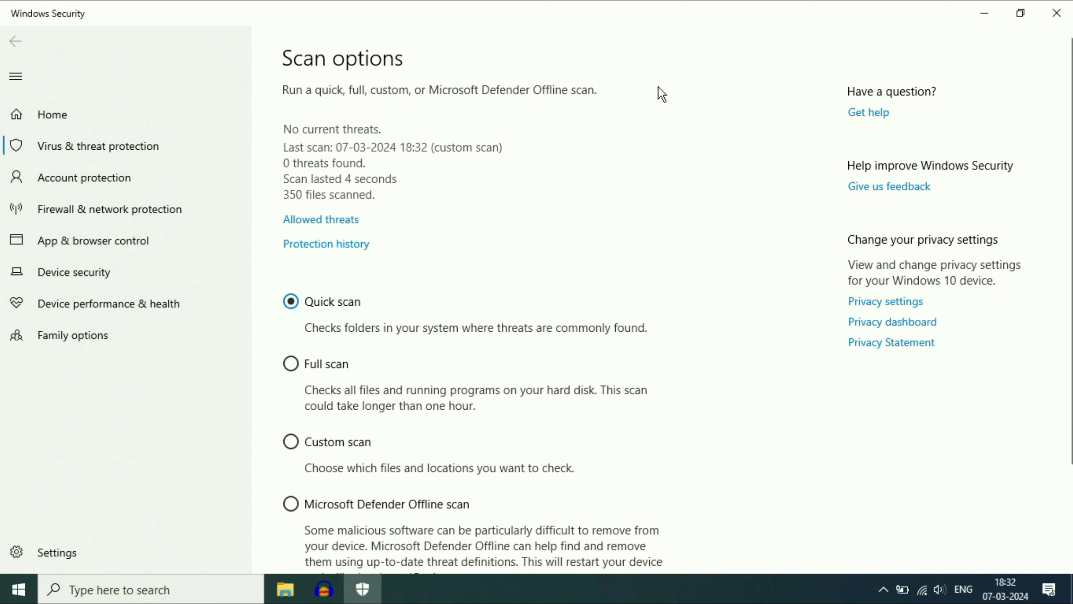
{"action": "left_click", "coordinate": [1069, 14]}
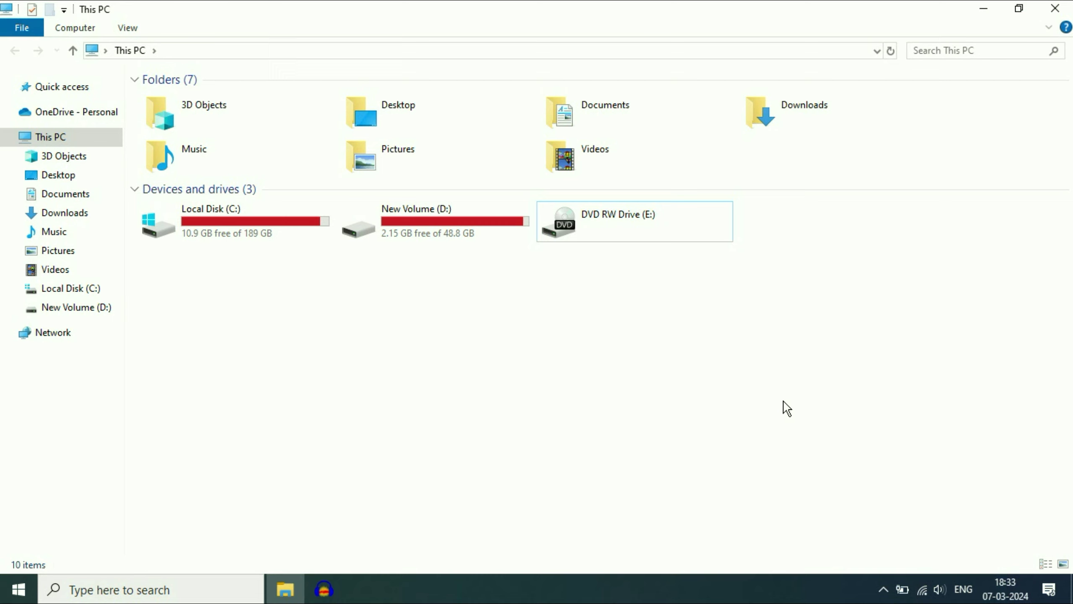
{"action": "left_click", "coordinate": [1055, 8]}
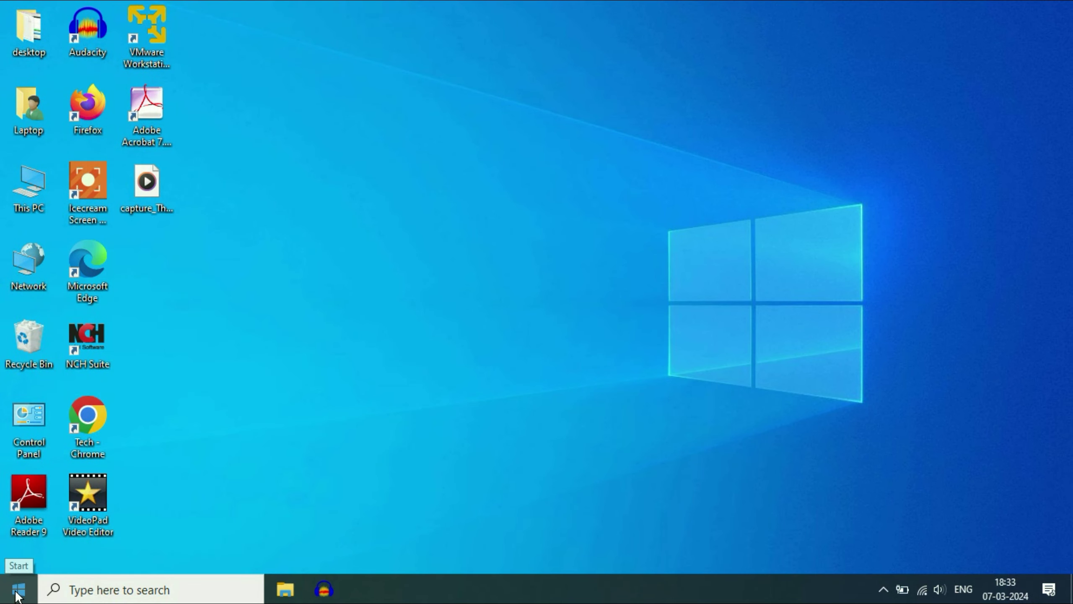
- Reopen Windows Security and go to its Virus & threat protection page
{"action": "left_click", "coordinate": [17, 590]}
{"action": "type", "text": "anti"}
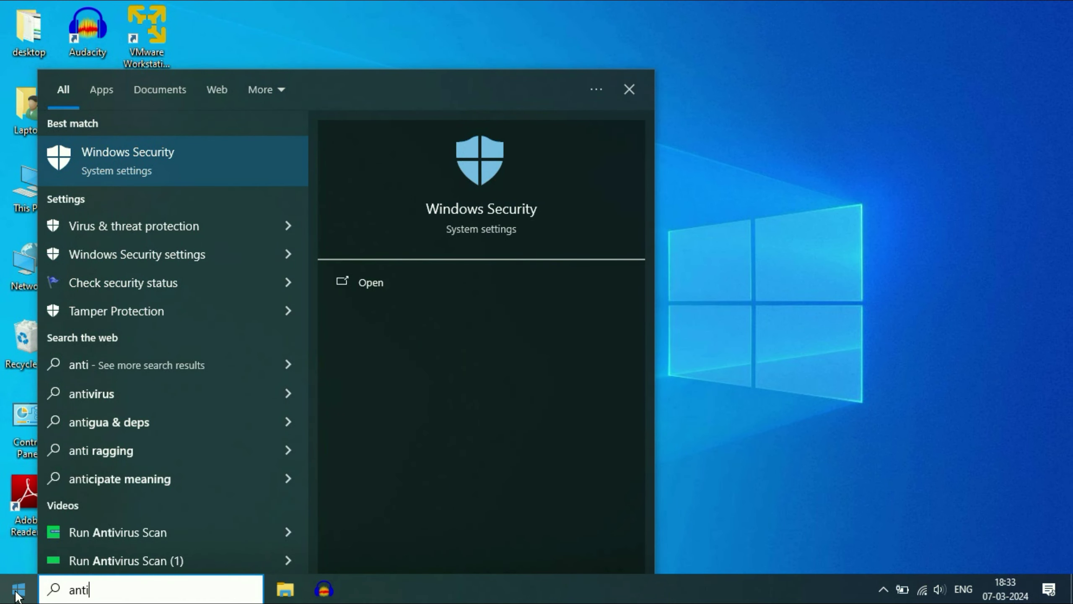
{"action": "left_click", "coordinate": [101, 171]}
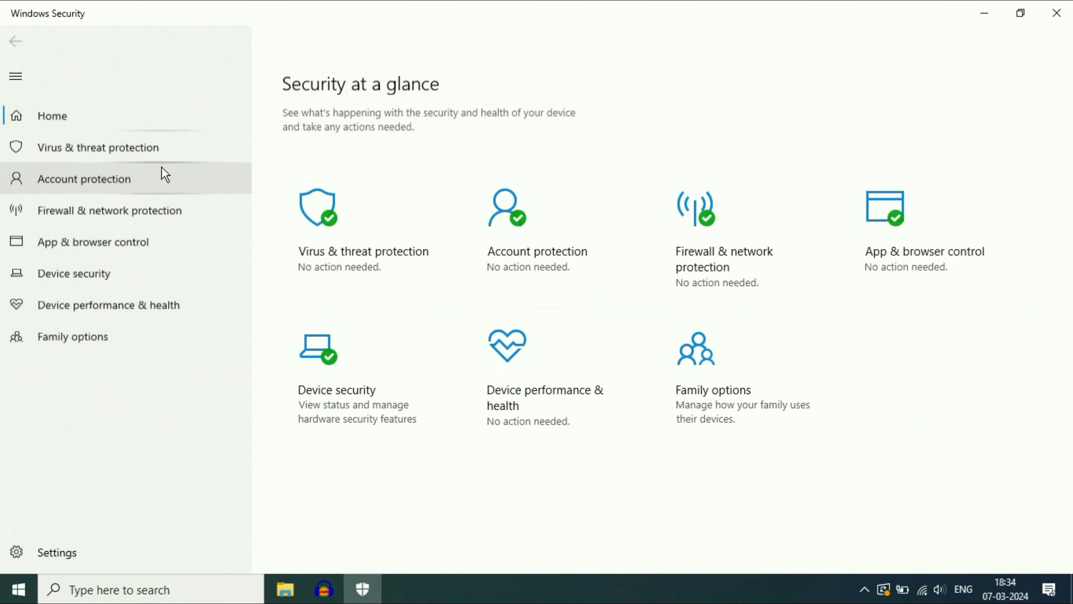
{"action": "left_click", "coordinate": [350, 239]}
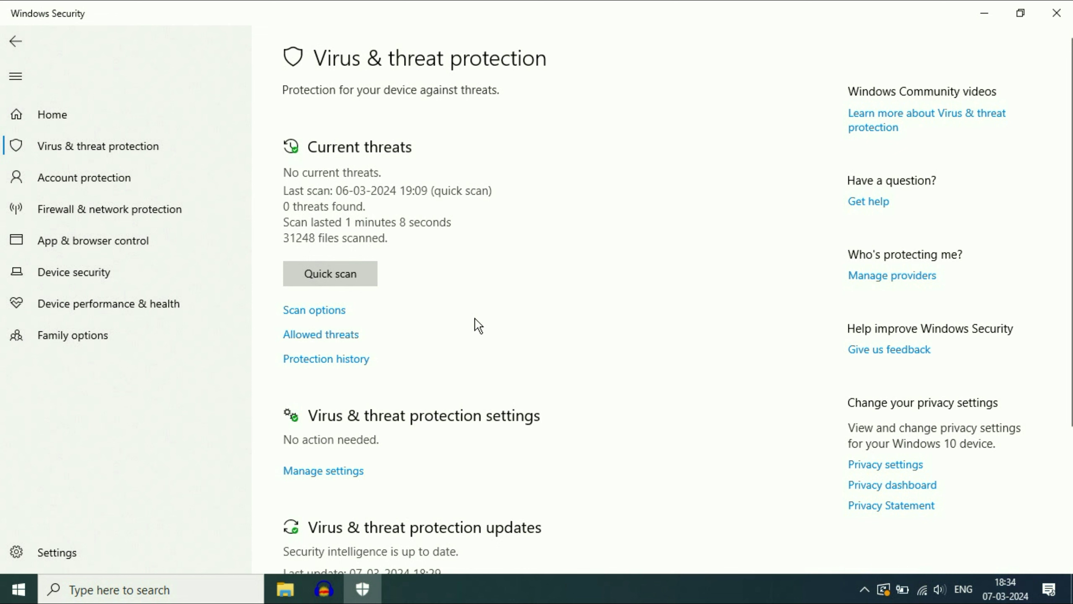
- In the scan options, select Full scan and switch to Microsoft Defender Offline scan, and close the window
{"action": "left_click", "coordinate": [311, 314]}
{"action": "scroll", "coordinate": [612, 268], "scroll_direction": "down", "scroll_amount": 3}
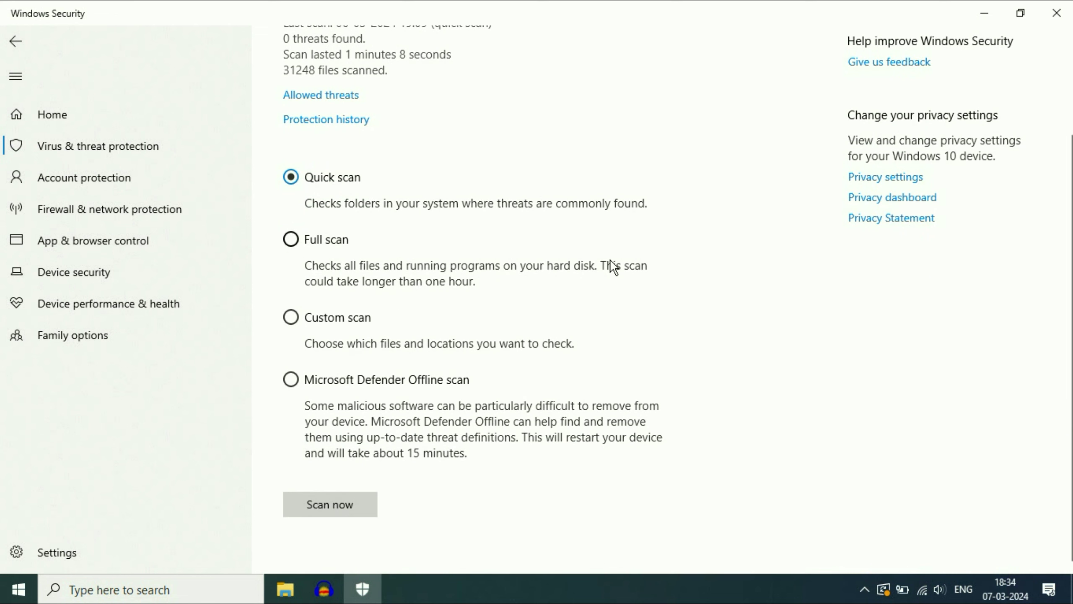
{"action": "left_click", "coordinate": [296, 241]}
{"action": "left_click", "coordinate": [292, 380]}
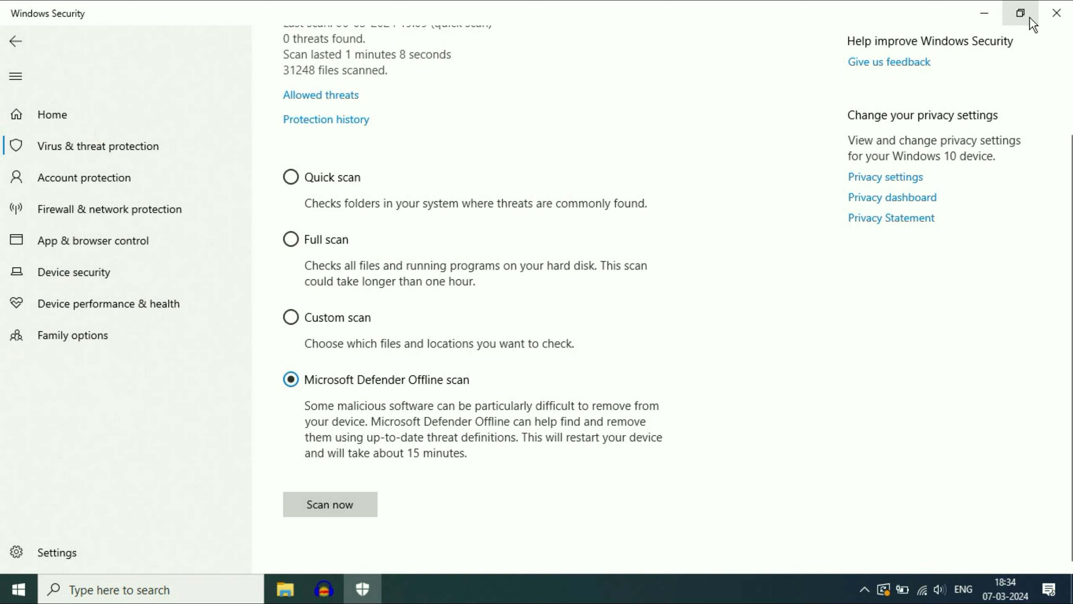
{"action": "left_click", "coordinate": [1056, 13]}
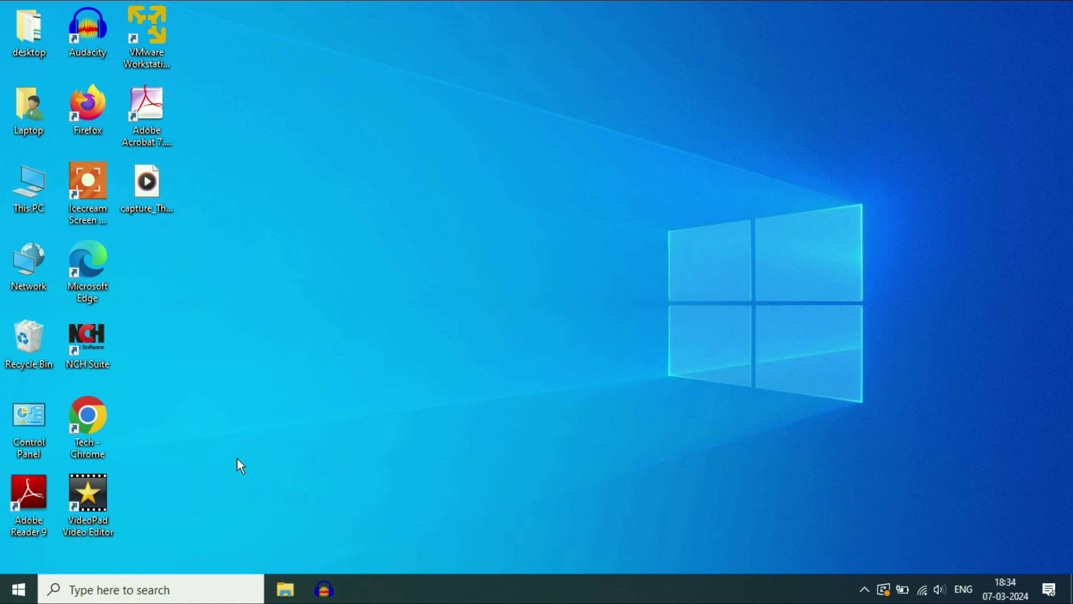
{"action": "key", "text": "super+r"}
{"action": "left_click_drag", "start_coordinate": [202, 413], "coordinate": [502, 284]}
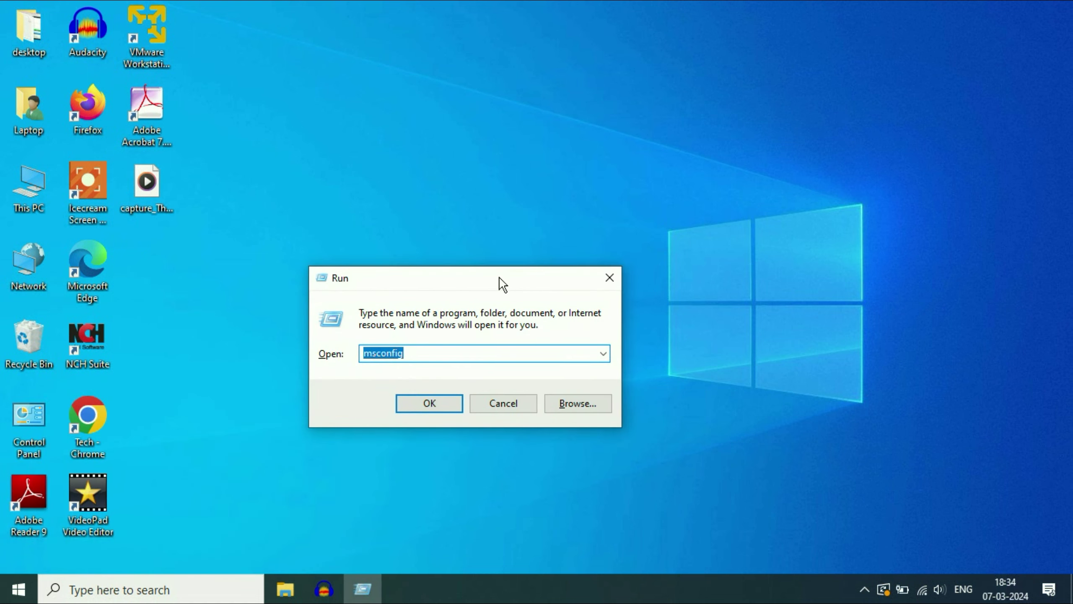
{"action": "left_click", "coordinate": [608, 277]}
- Launch the Microsoft Windows Malicious Software Removal Tool by running the mrt command
{"action": "right_click", "coordinate": [16, 589]}
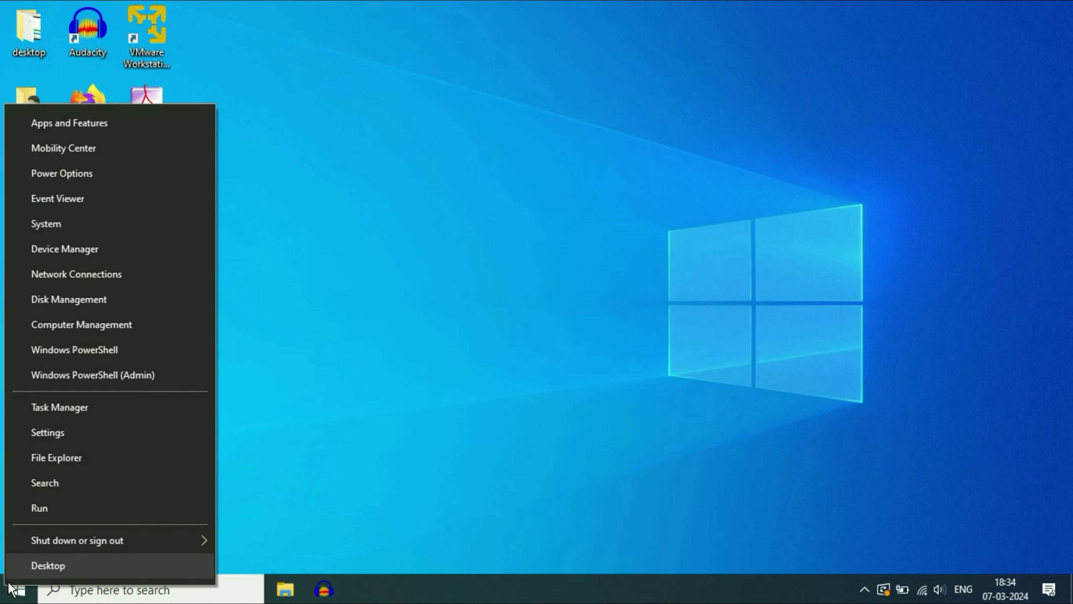
{"action": "left_click", "coordinate": [53, 510]}
{"action": "left_click_drag", "start_coordinate": [146, 426], "coordinate": [573, 244]}
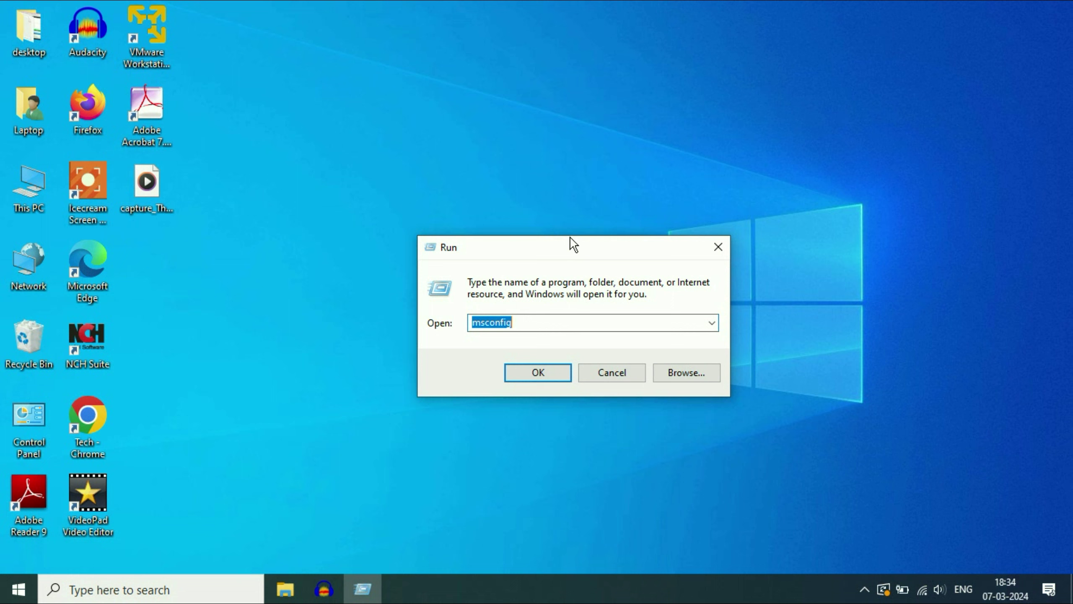
{"action": "type", "text": "mrt"}
{"action": "key", "text": "Return"}
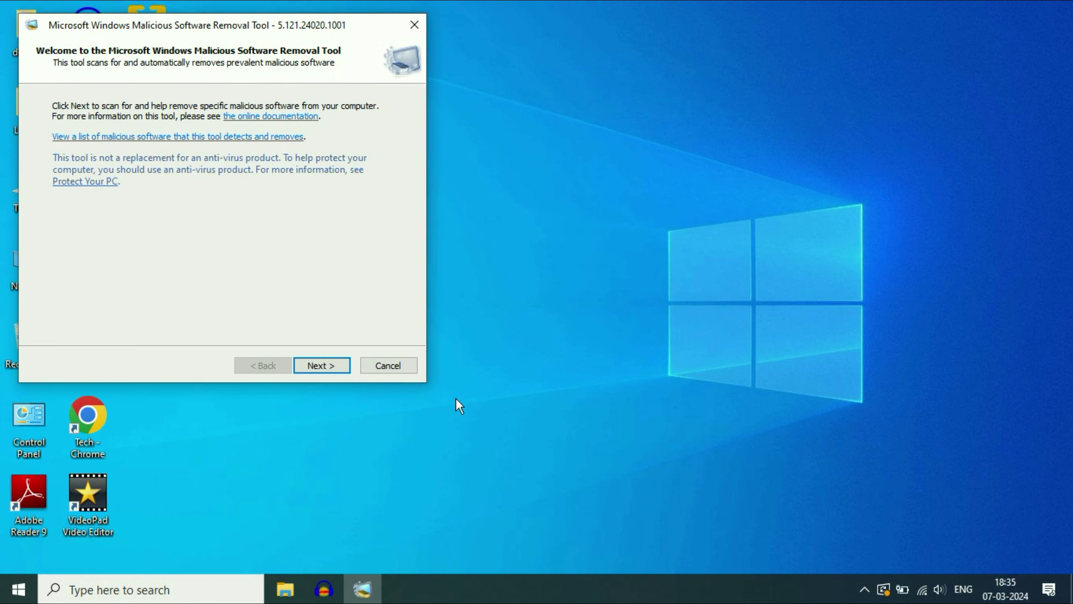
- Move the removal tool to the middle of the desktop and start a full scan of the system
{"action": "left_click_drag", "start_coordinate": [201, 20], "coordinate": [472, 68]}
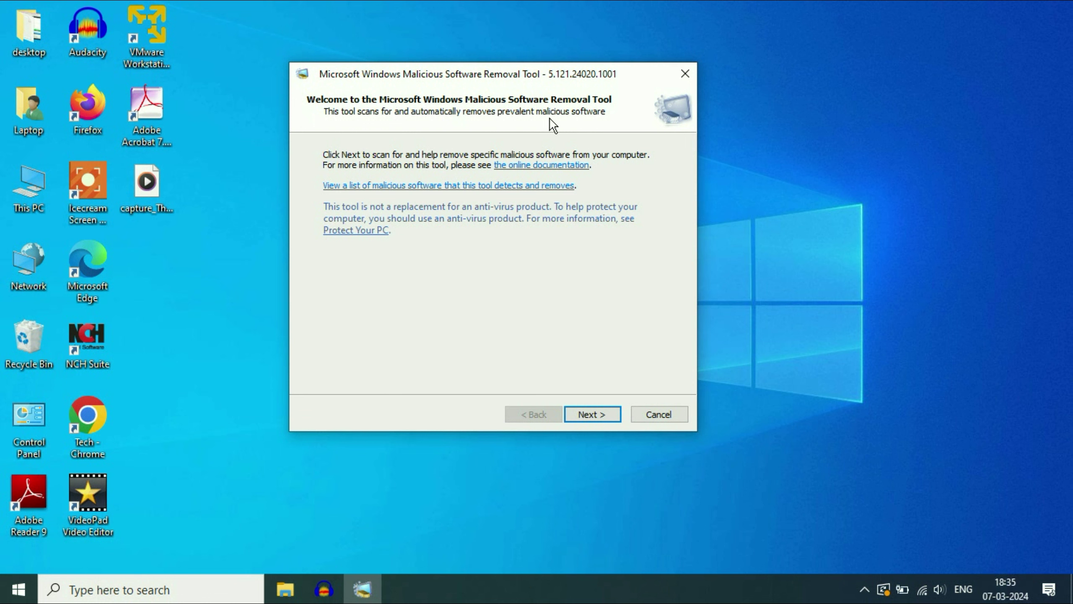
{"action": "left_click", "coordinate": [592, 413]}
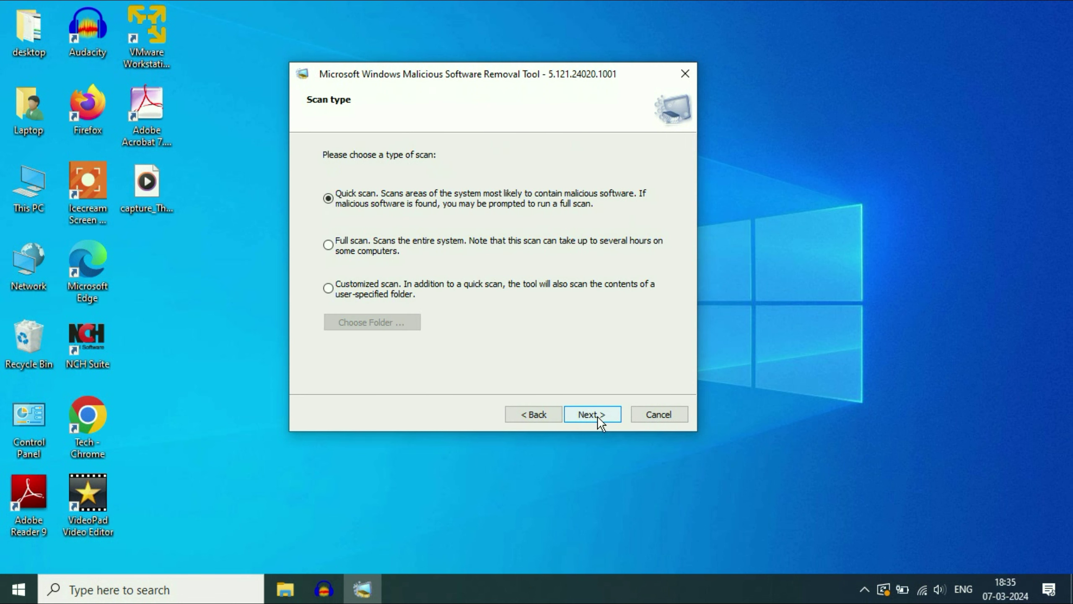
{"action": "left_click", "coordinate": [328, 244]}
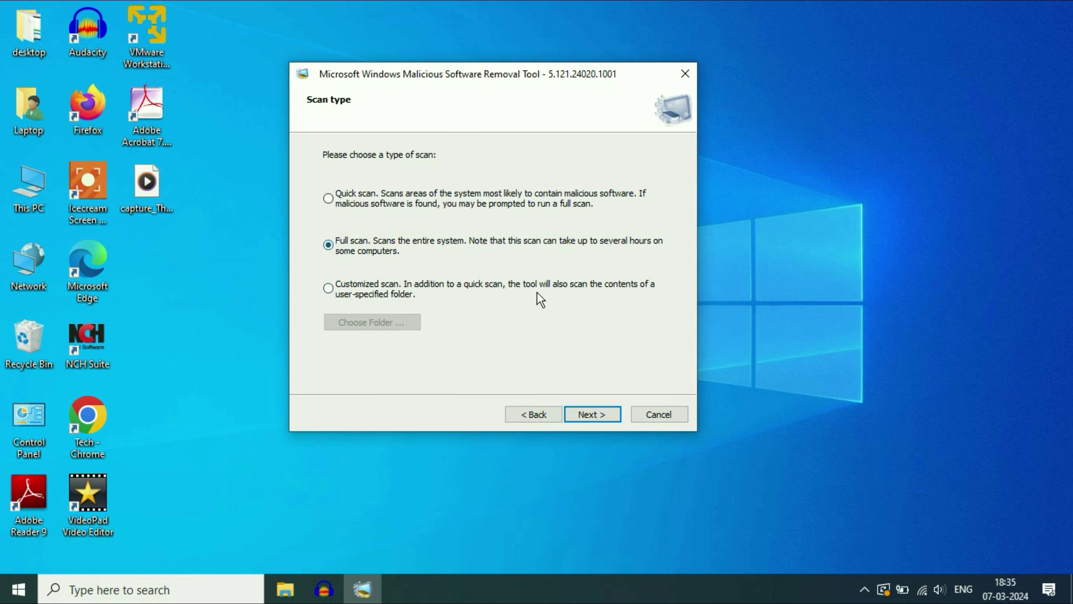
{"action": "left_click", "coordinate": [593, 413]}
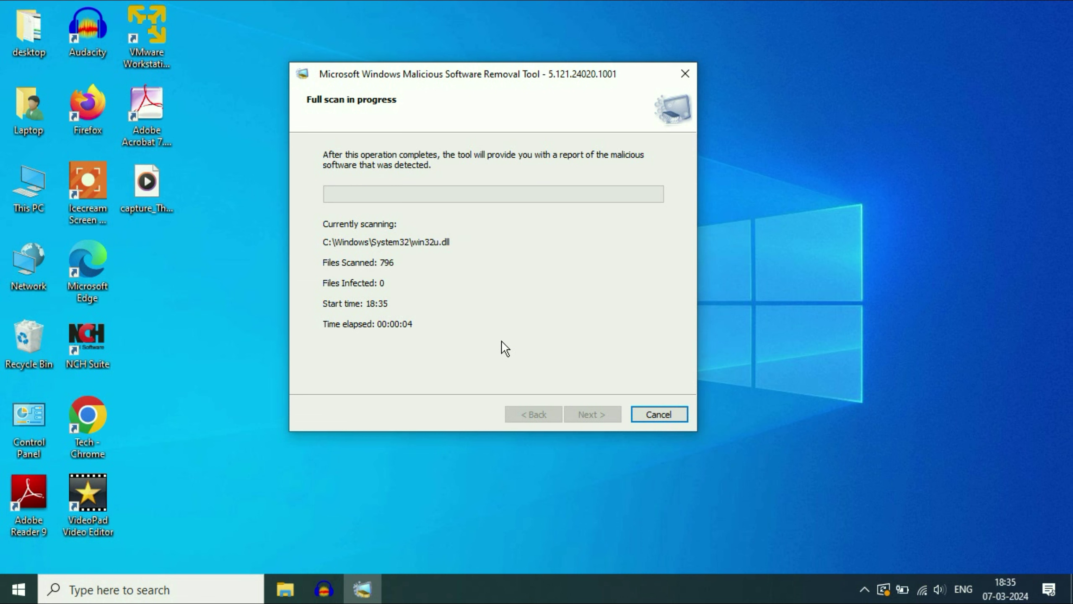
- Cancel the running full scan, confirm the cancellation and finish the Malicious Software Removal Tool
{"action": "left_click", "coordinate": [668, 414]}
{"action": "left_click", "coordinate": [582, 362]}
{"action": "left_click", "coordinate": [590, 415]}
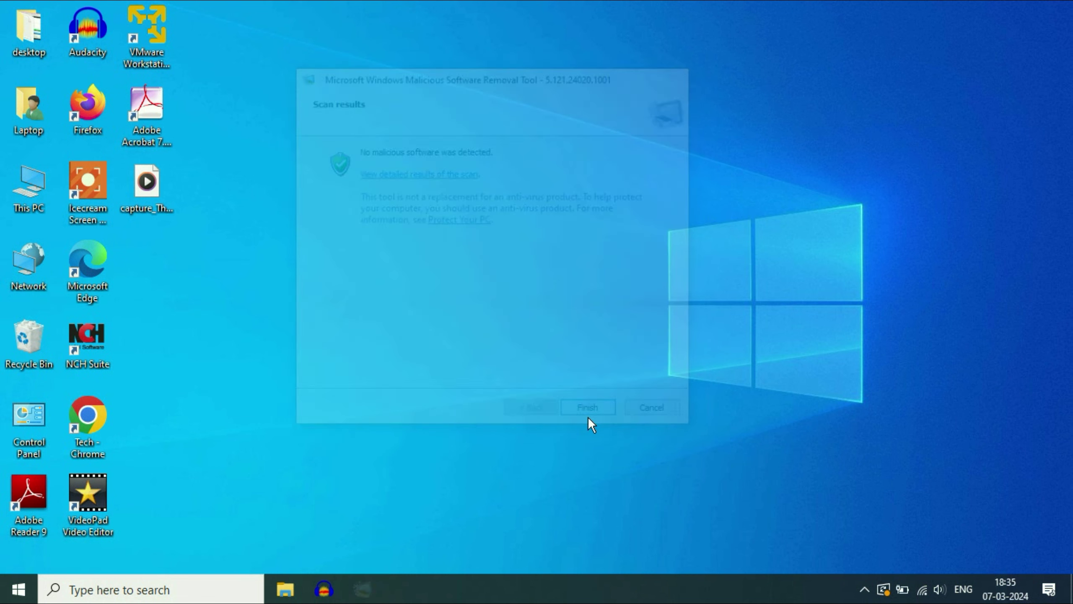